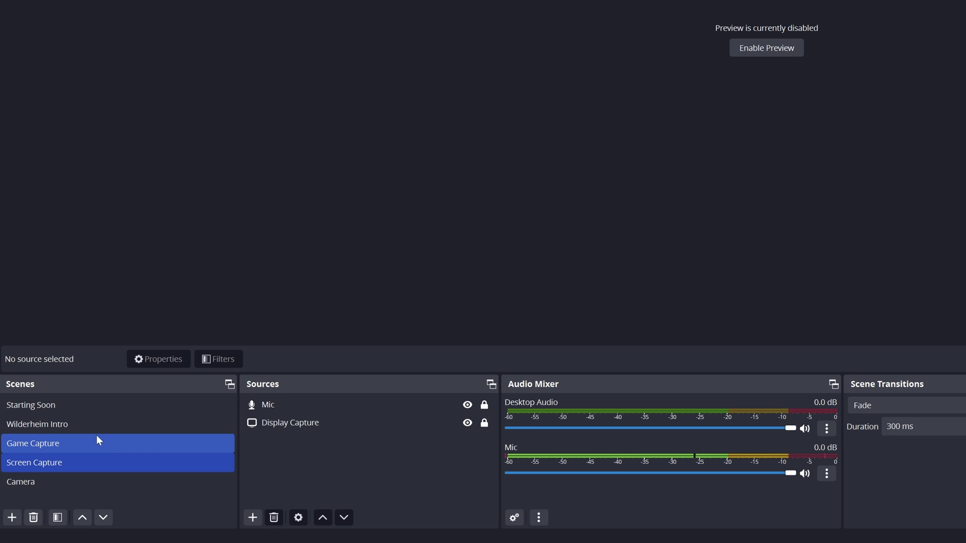
pyautogui.click(281, 407)
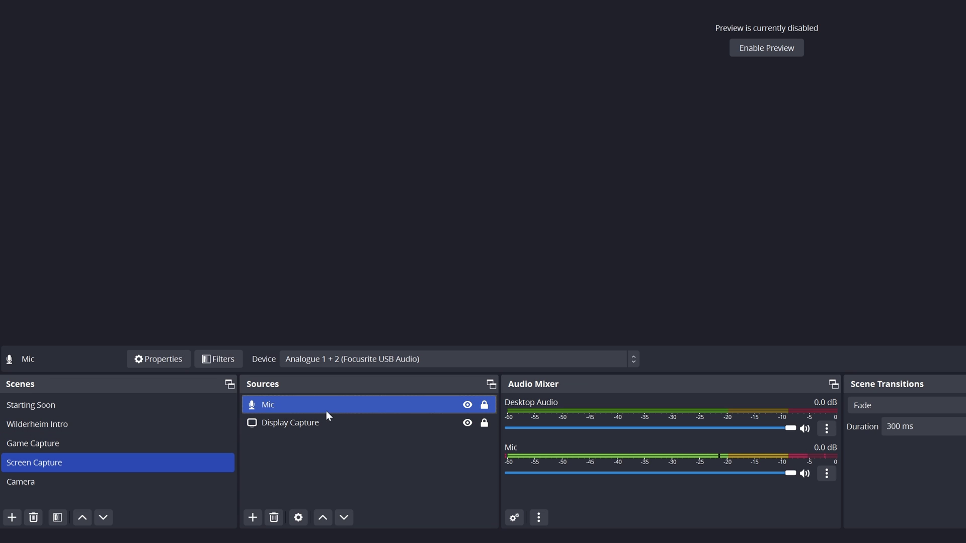
pyautogui.click(253, 518)
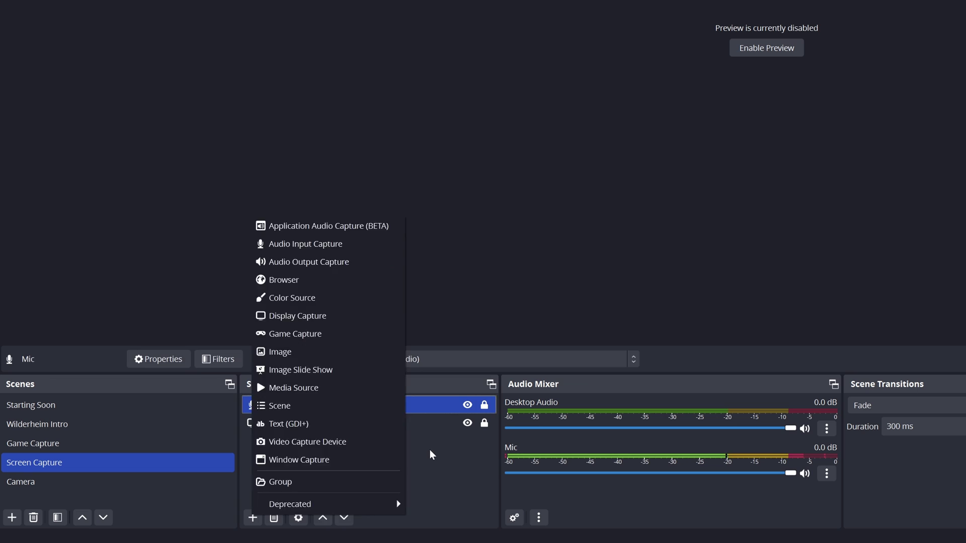
pyautogui.click(407, 410)
pyautogui.rightClick(419, 407)
pyautogui.click(443, 395)
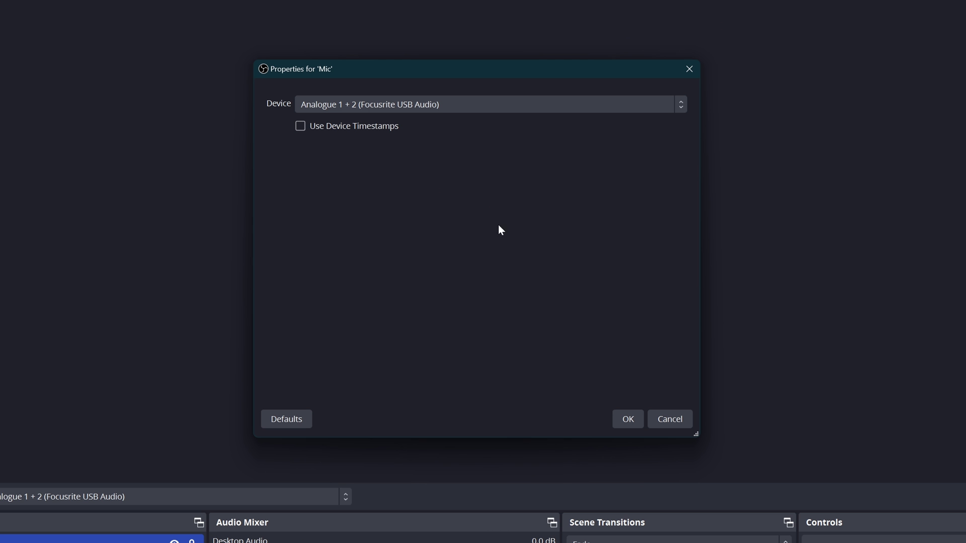
pyautogui.click(474, 108)
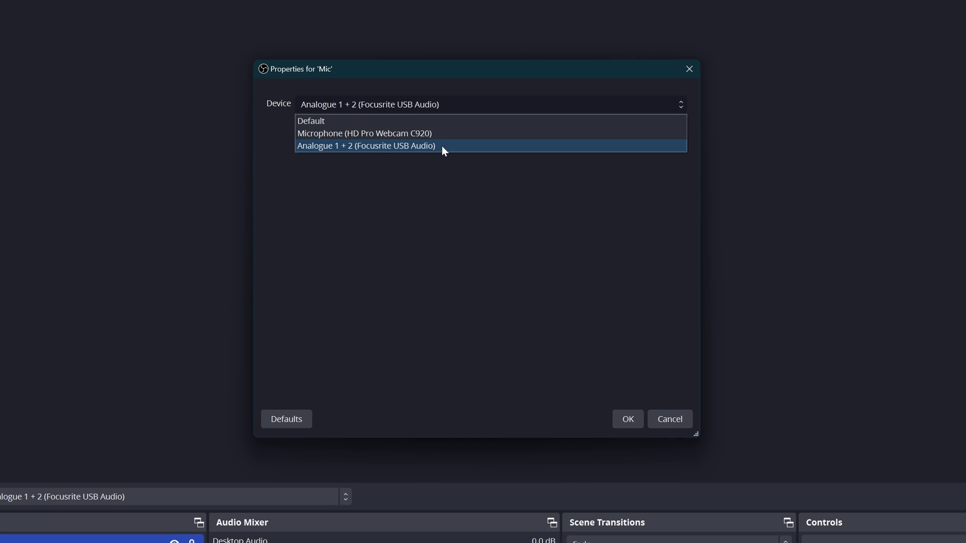
pyautogui.click(580, 370)
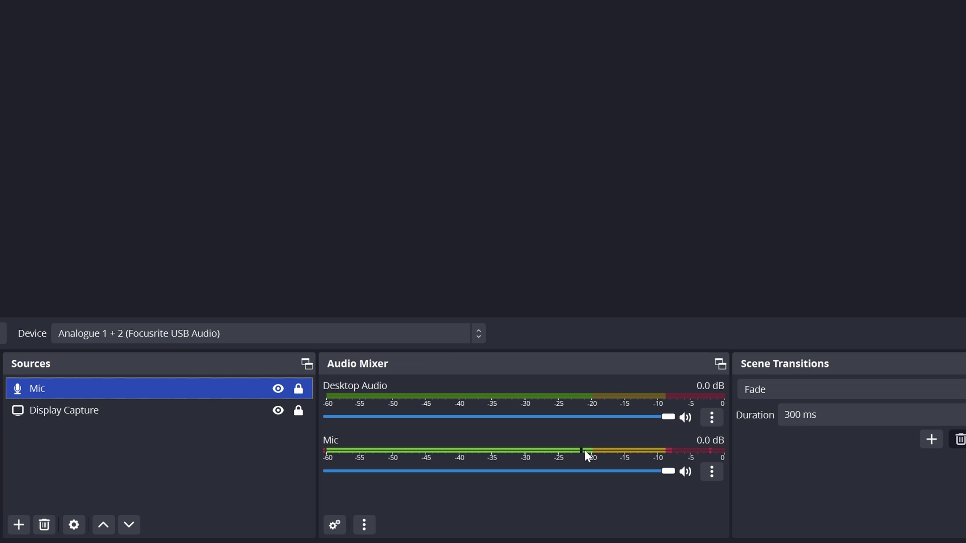
pyautogui.click(335, 526)
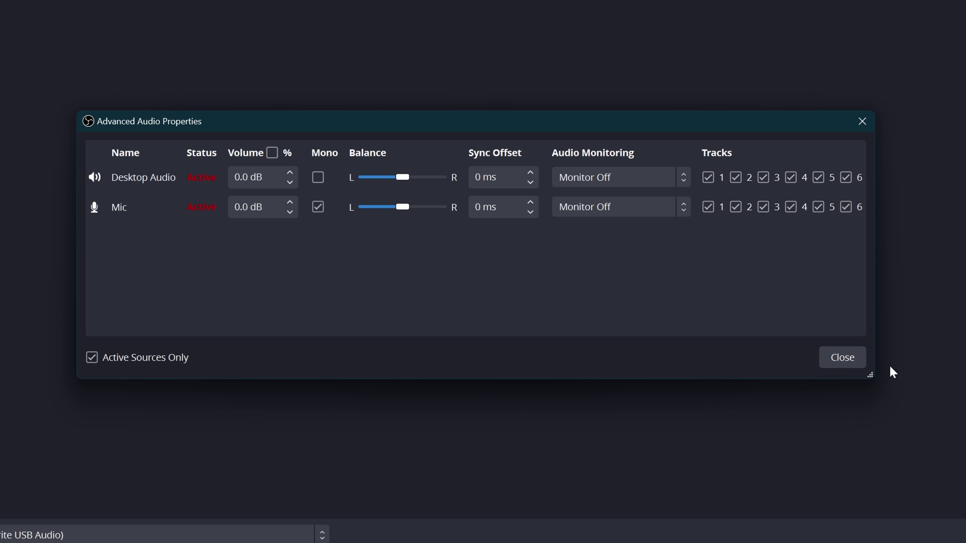
pyautogui.click(835, 360)
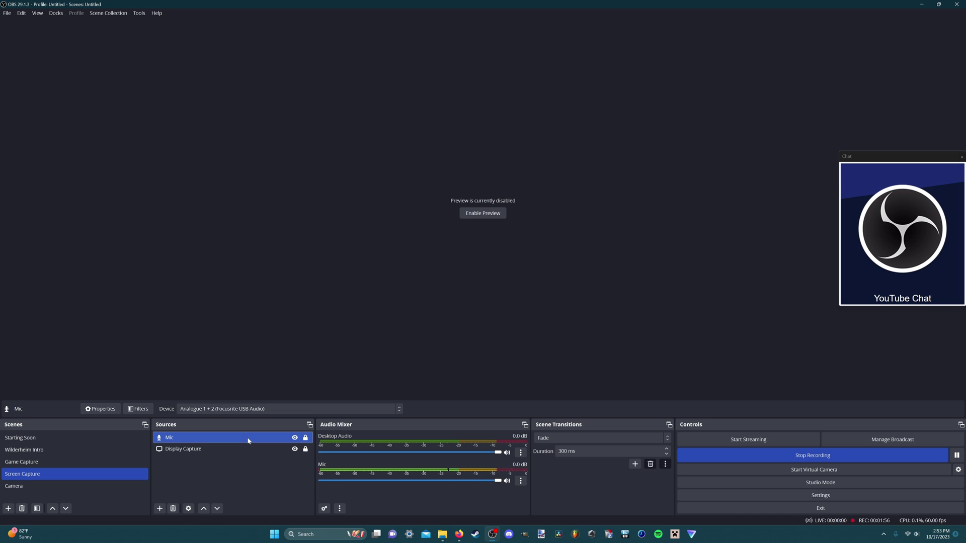
# - Open OBS Settings and move from the Audio page to the Output page
pyautogui.click(737, 496)
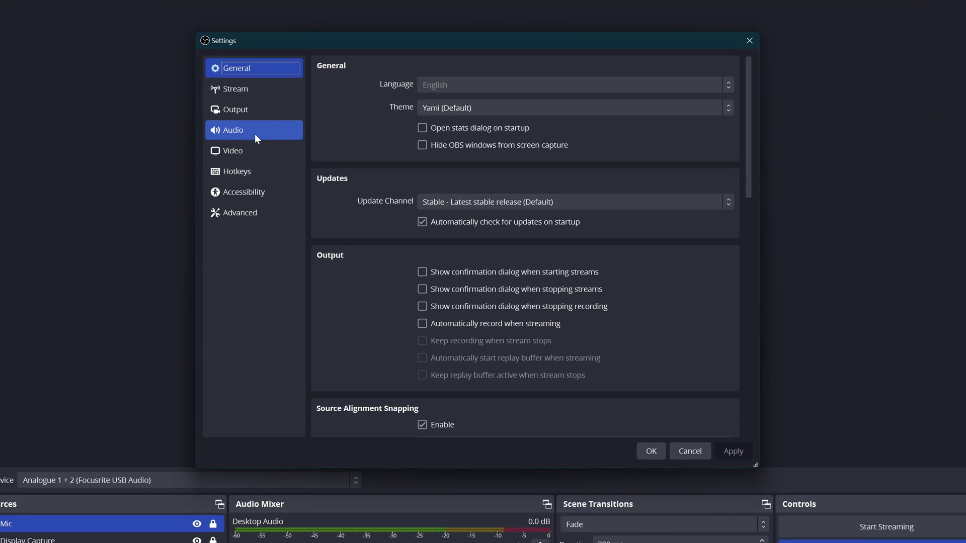
pyautogui.click(254, 134)
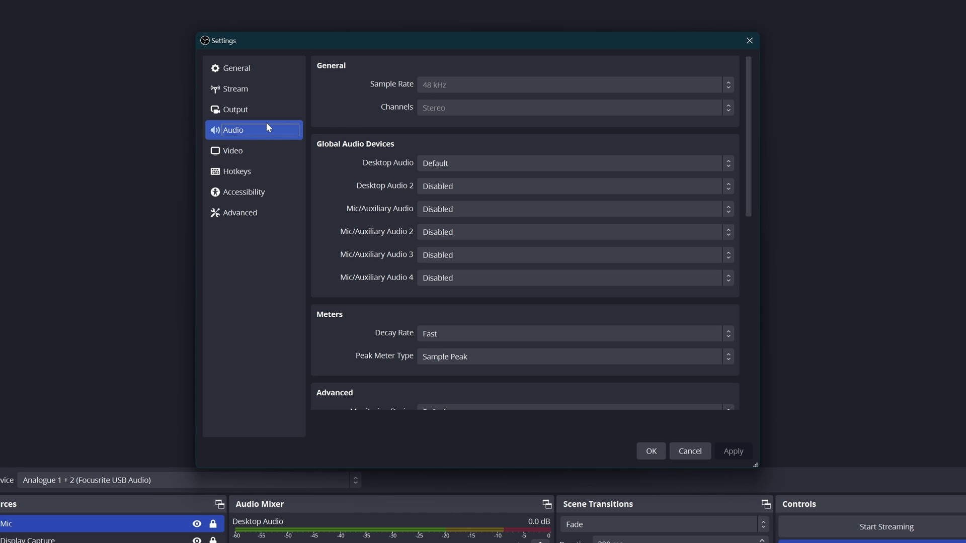
pyautogui.press('Up')
# - Show the Output audio tracks: Track 1 at 128 bitrate, Tracks 2–4 at 160
pyautogui.click(433, 92)
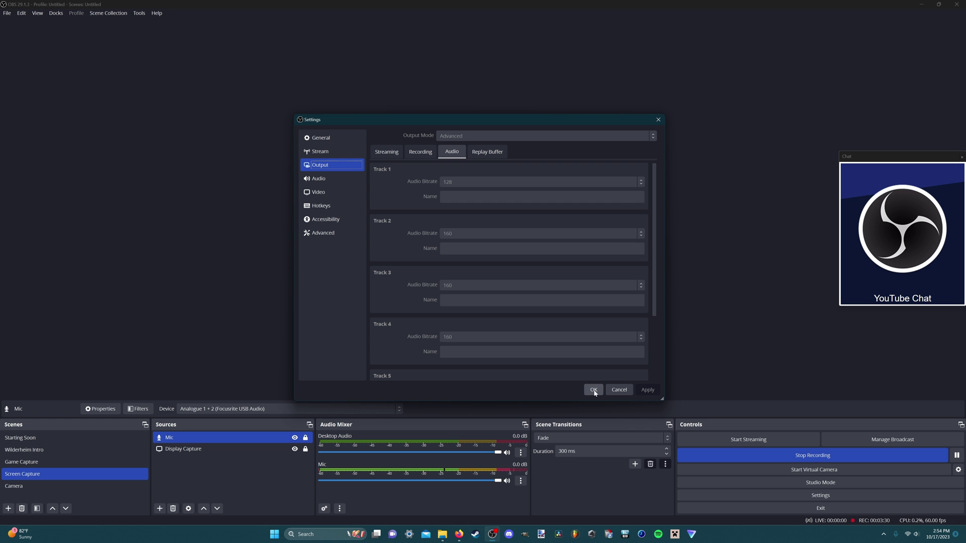
# - Confirm Settings, check the Mic properties unchanged, then open the Mic's filter chain
pyautogui.click(652, 451)
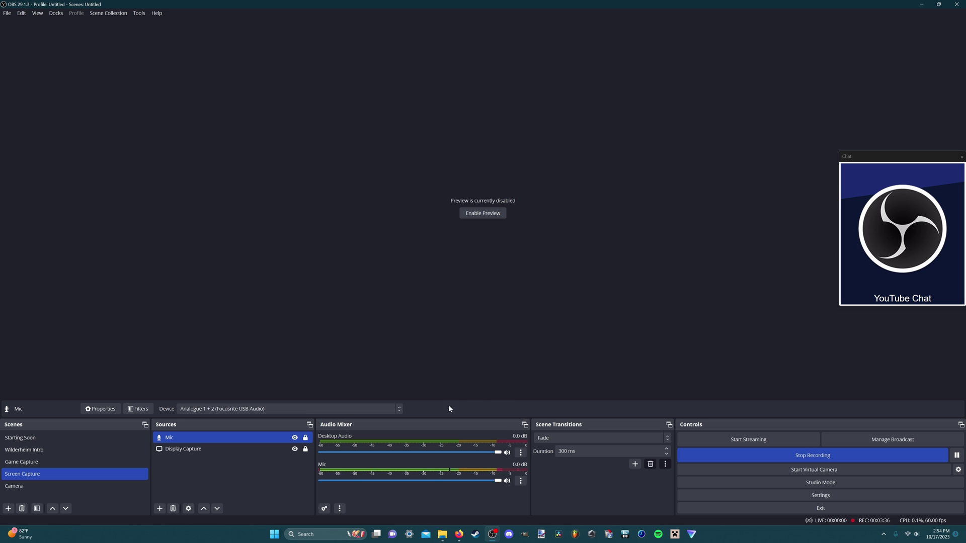
pyautogui.rightClick(220, 441)
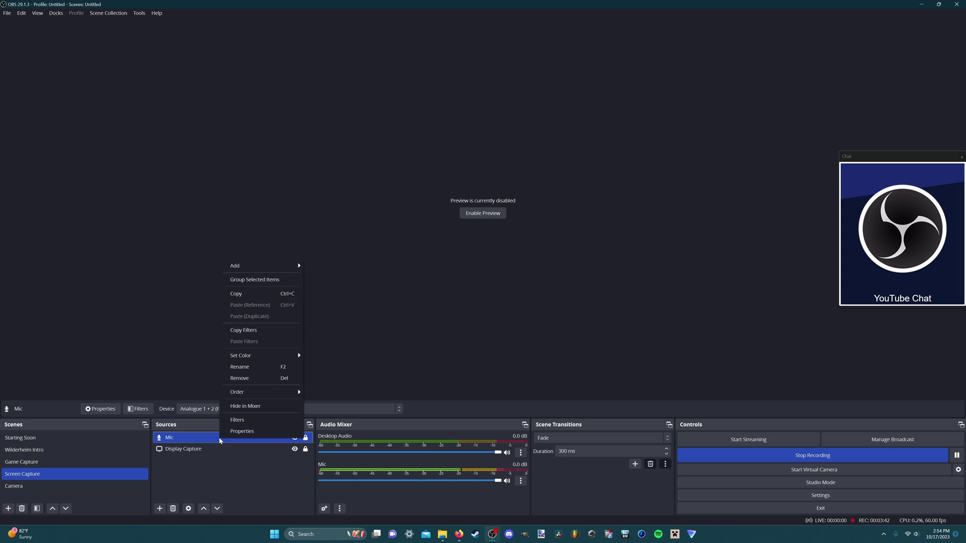
pyautogui.click(242, 432)
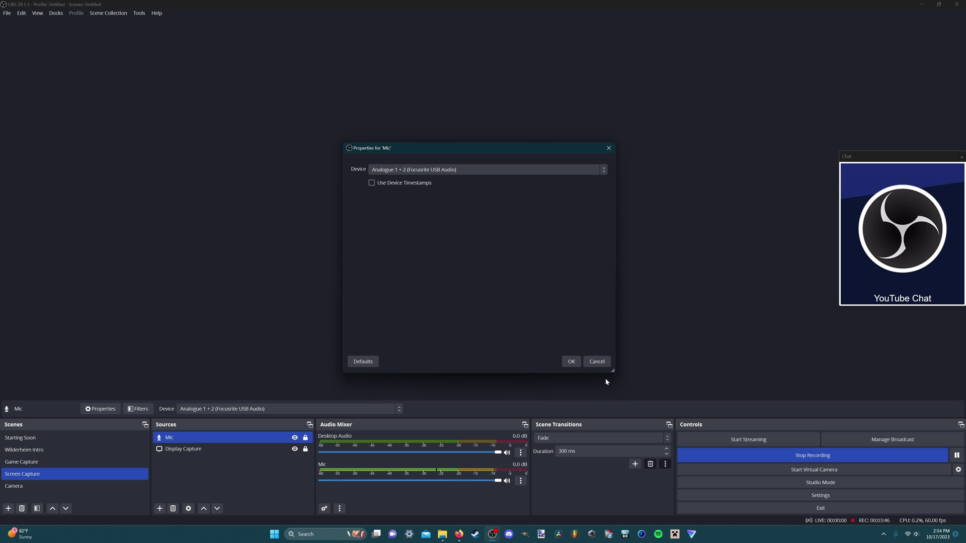
pyautogui.click(604, 363)
pyautogui.rightClick(240, 440)
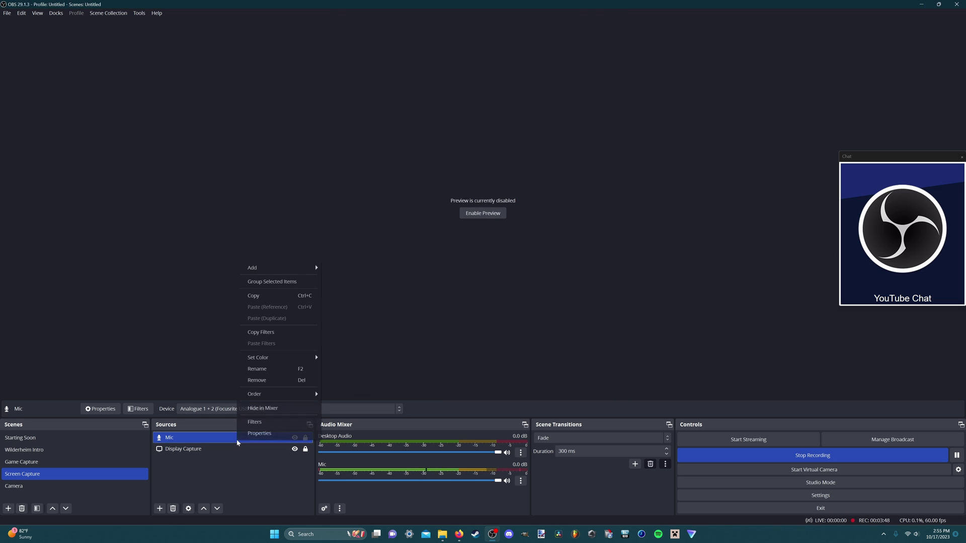
pyautogui.click(255, 423)
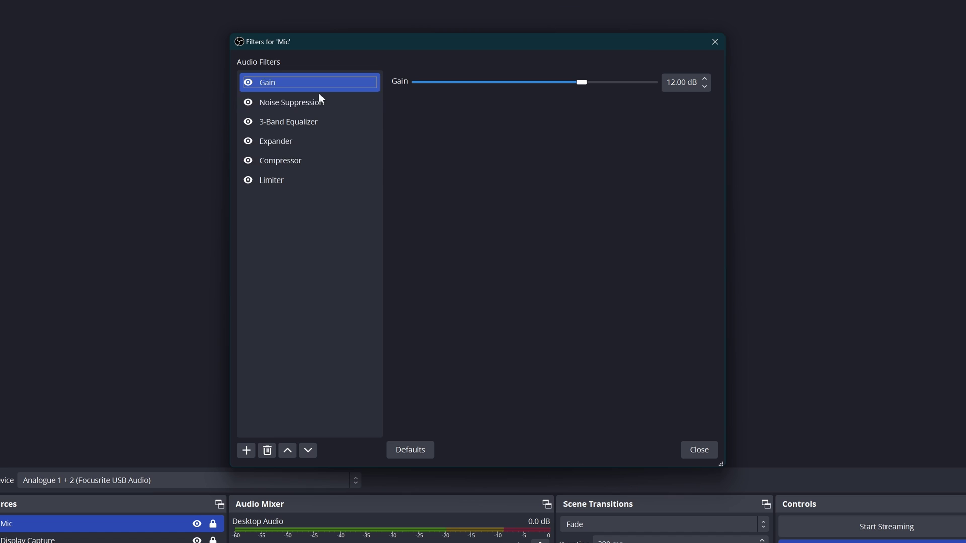
# - Browse the addable filters without adding any, then display Noise Suppression using RNNoise
pyautogui.click(246, 451)
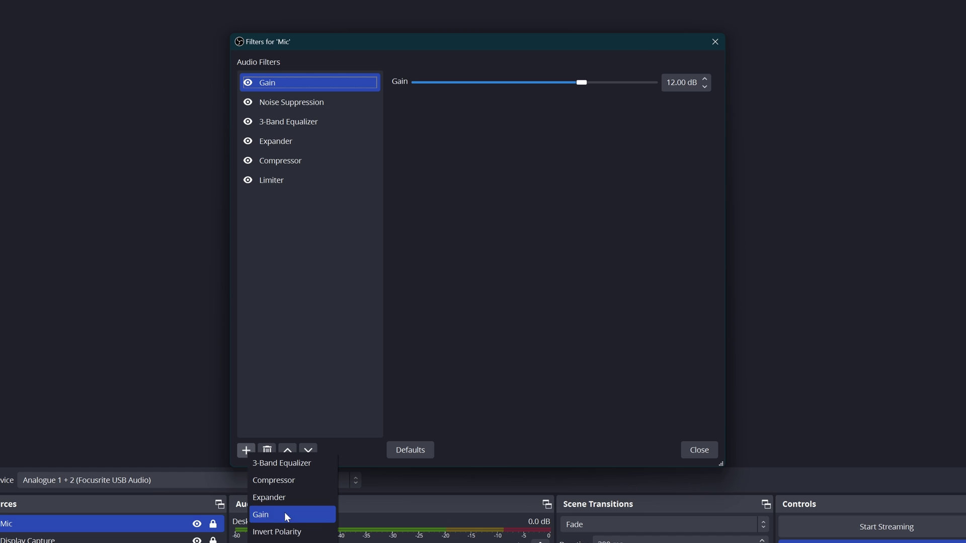
pyautogui.click(332, 327)
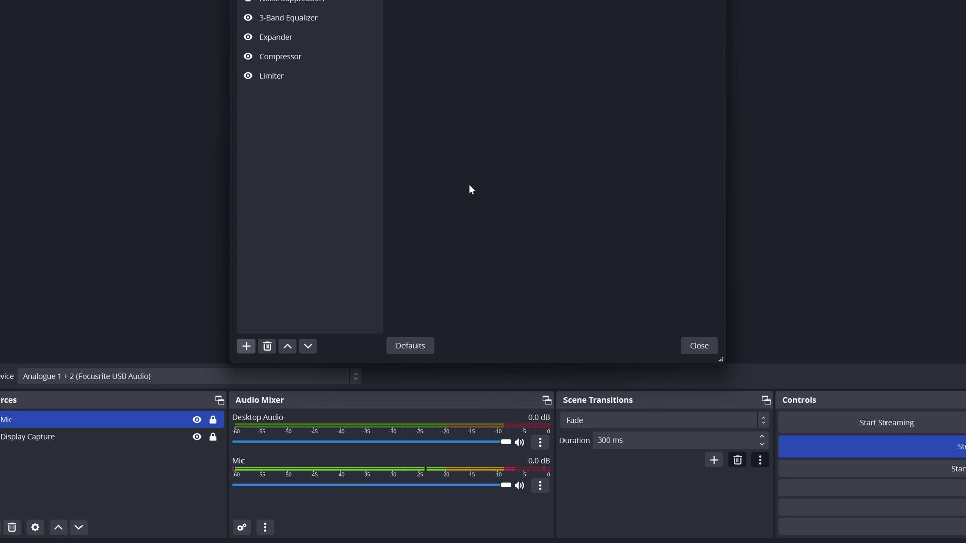
pyautogui.click(316, 4)
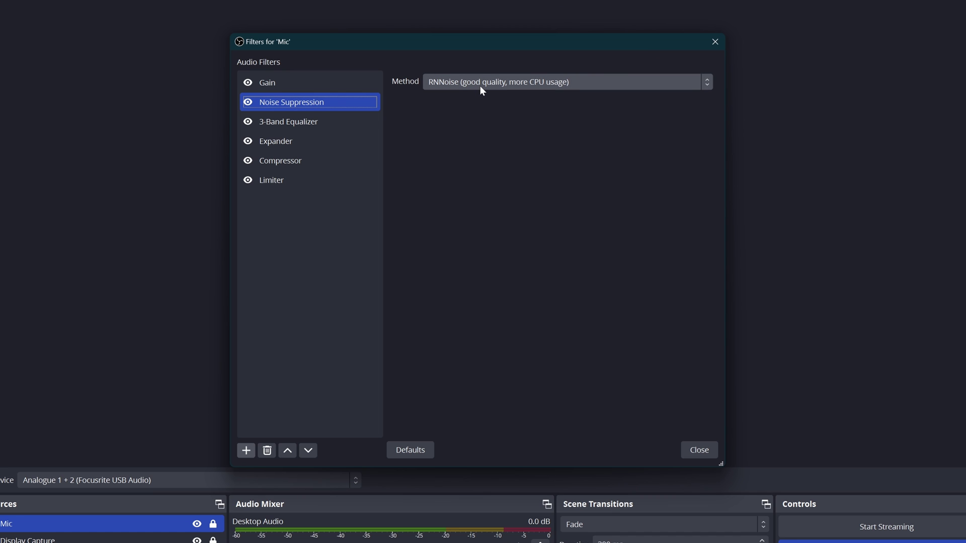
# - Keep RNNoise, then display the 3-Band Equalizer: High 3.00 dB, Mid -3.60 dB, Low 2.00 dB
pyautogui.click(539, 82)
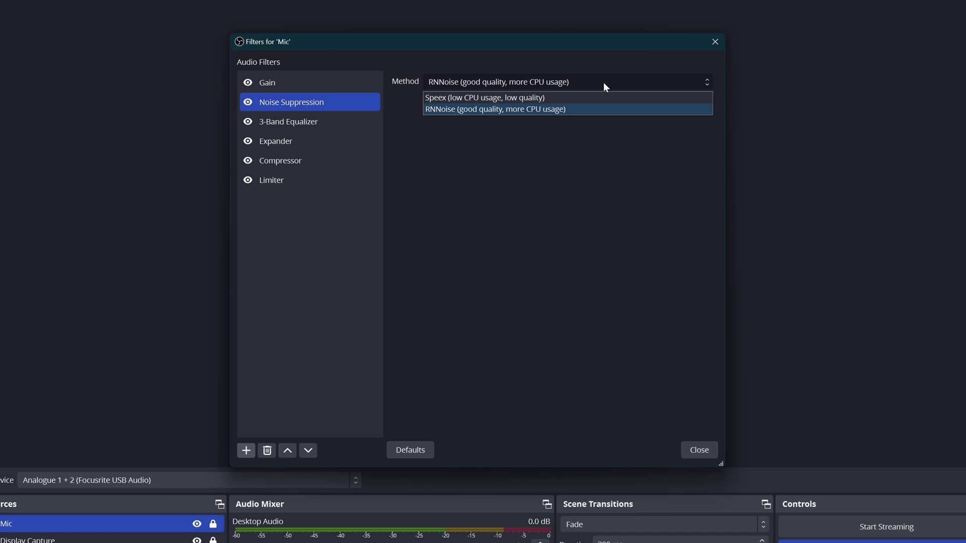
pyautogui.click(587, 81)
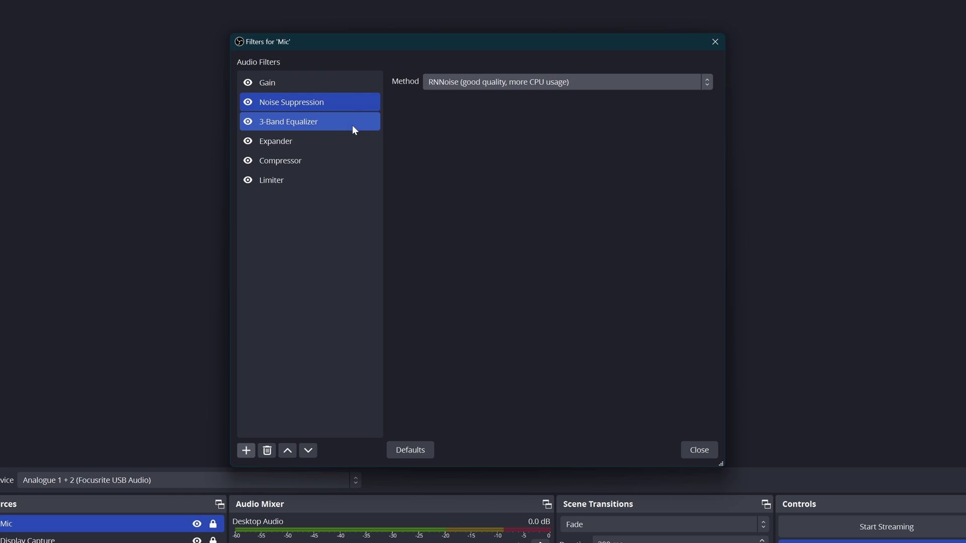
pyautogui.click(277, 126)
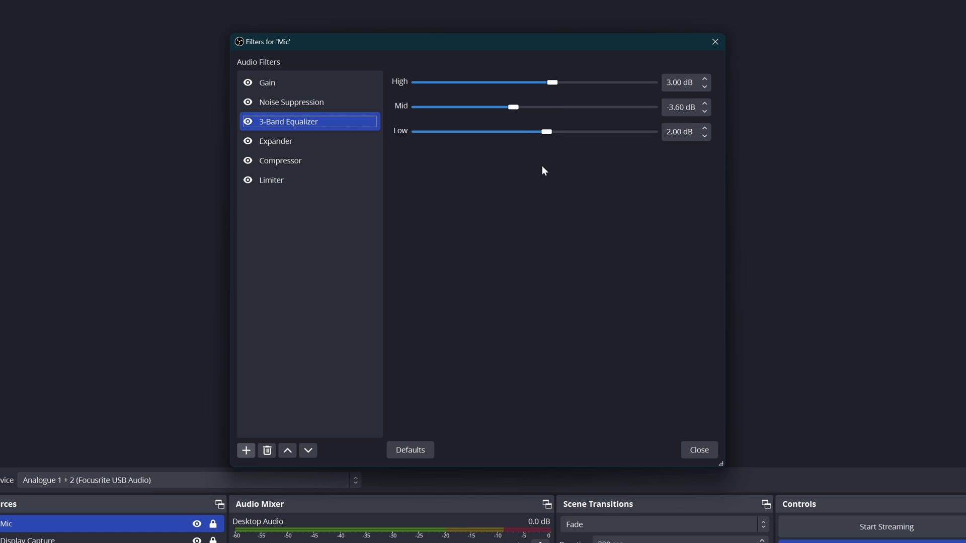
# - Display the Expander filter and keep its Expander preset (-56 dB threshold, 1 ms attack, 100 ms release)
pyautogui.click(308, 144)
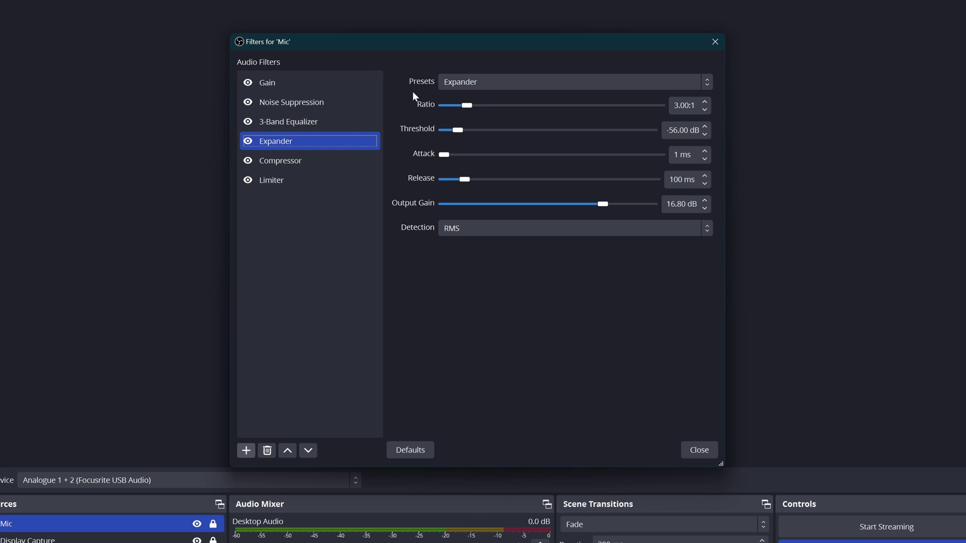
pyautogui.click(462, 86)
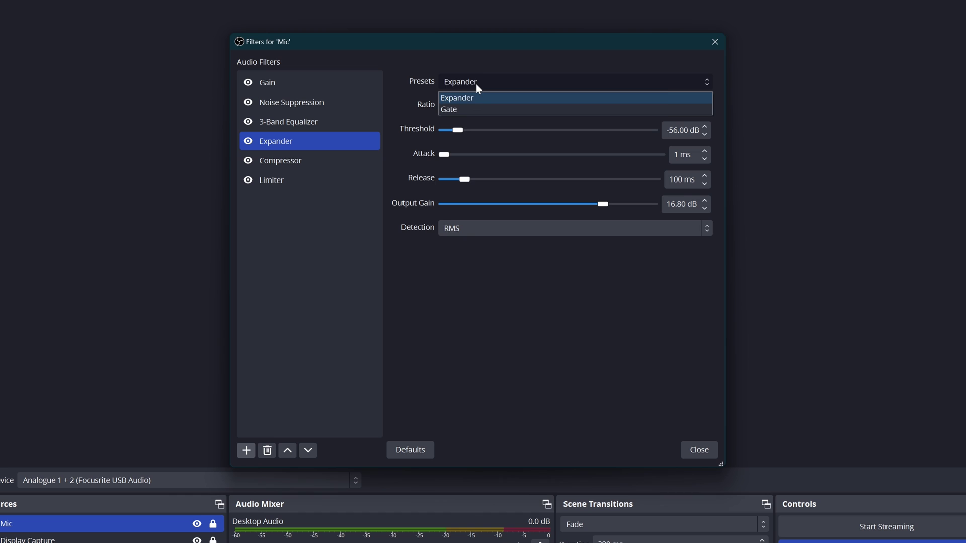
pyautogui.click(476, 85)
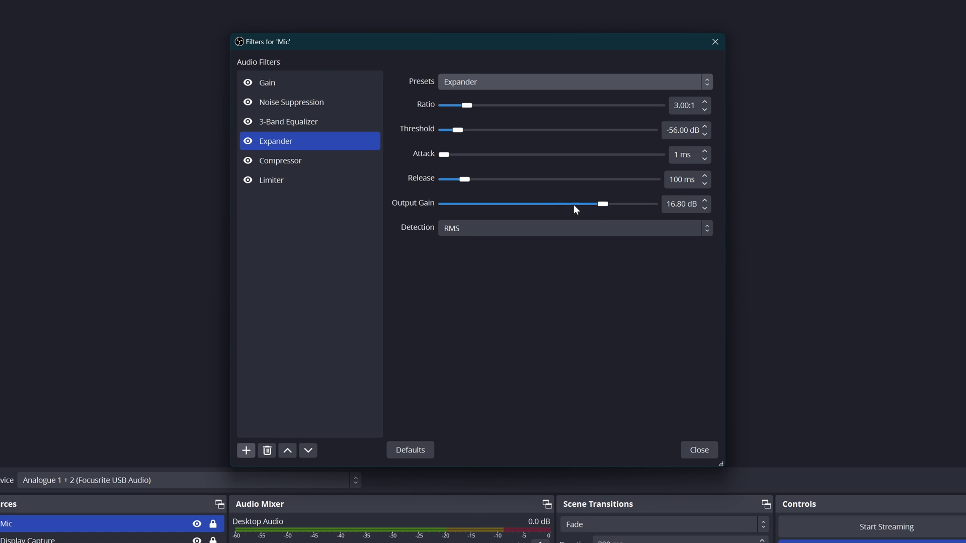
pyautogui.click(267, 84)
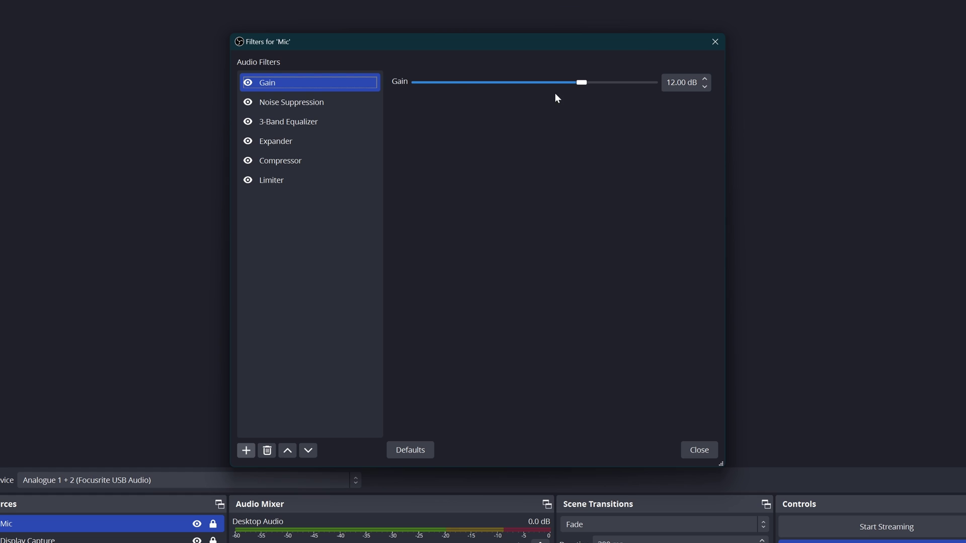
pyautogui.click(297, 140)
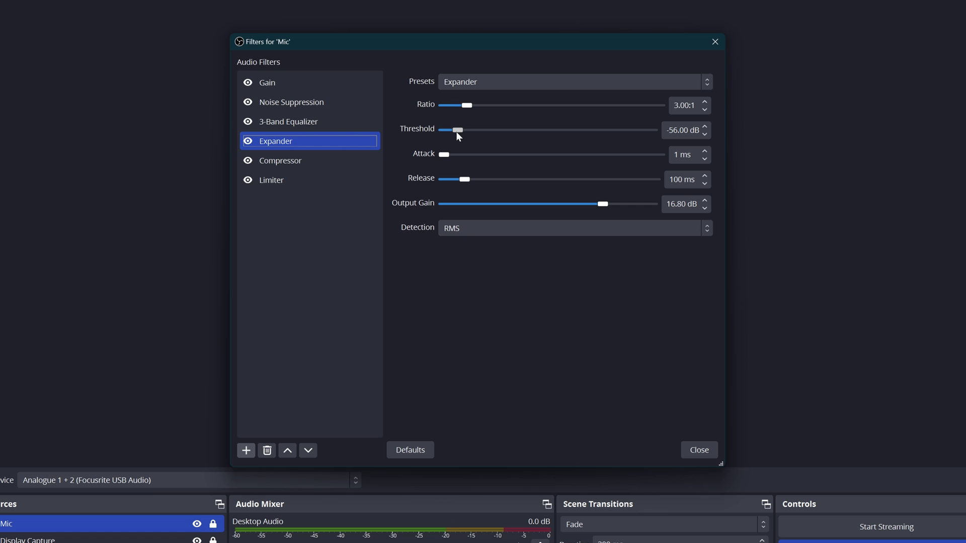
pyautogui.moveTo(457, 132); pyautogui.dragTo(485, 131)
pyautogui.moveTo(510, 137); pyautogui.dragTo(514, 138)
pyautogui.moveTo(534, 136); pyautogui.dragTo(458, 136)
# - Close the filters and confirm in Advanced Audio Properties that Mic monitoring stays Monitor Off
pyautogui.click(698, 450)
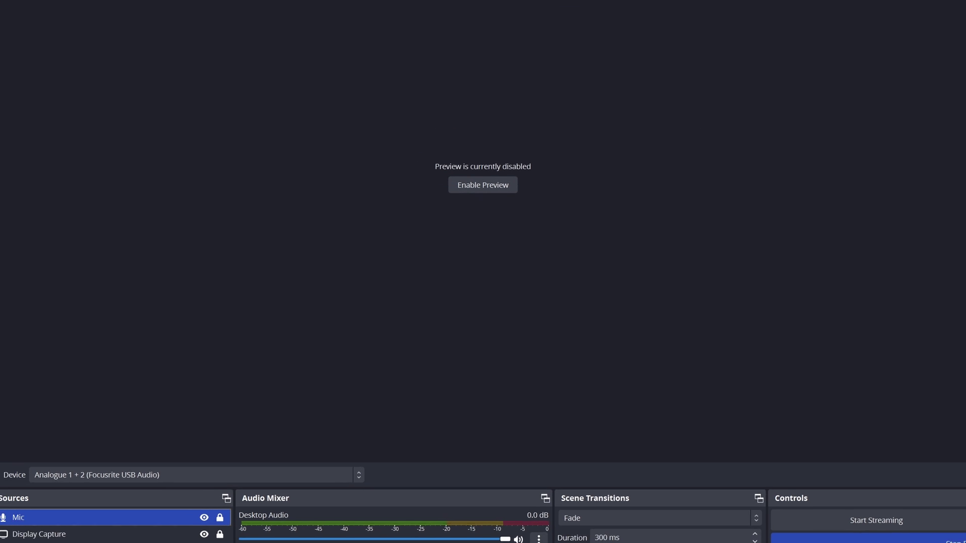
pyautogui.click(324, 509)
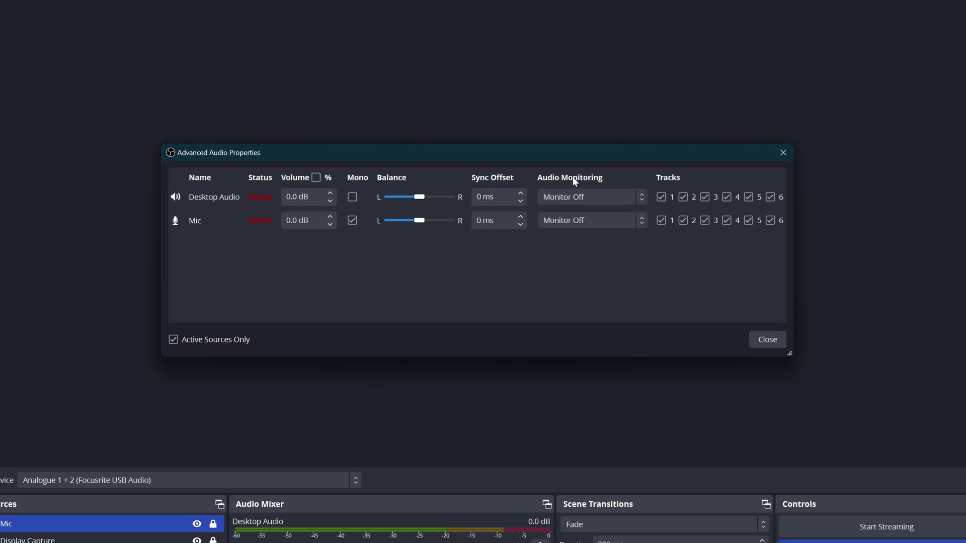
pyautogui.click(611, 225)
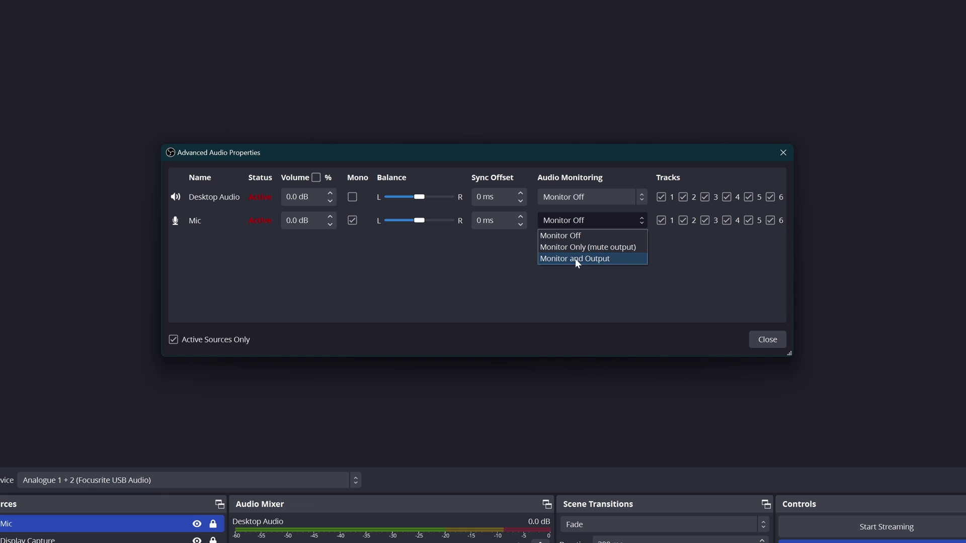
pyautogui.click(577, 277)
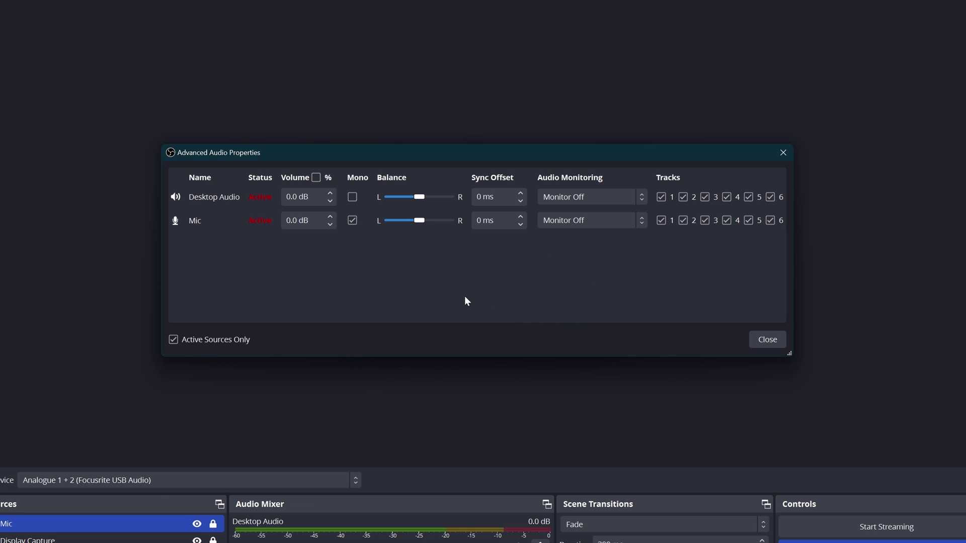
pyautogui.click(761, 341)
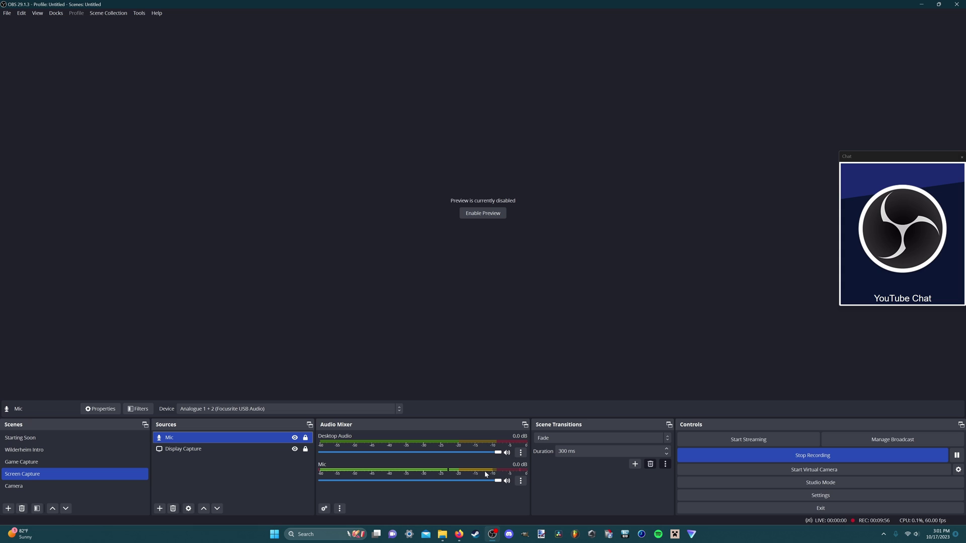
# - Reopen the Mic's filters and display the Compressor: 3:1 ratio, -14.30 dB threshold, 60 ms release
pyautogui.rightClick(213, 440)
pyautogui.click(240, 420)
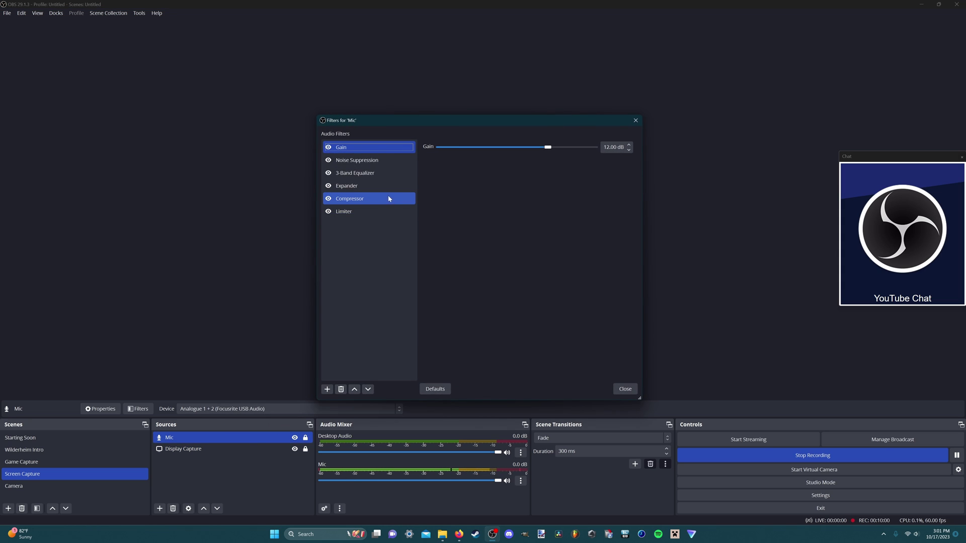
pyautogui.click(352, 186)
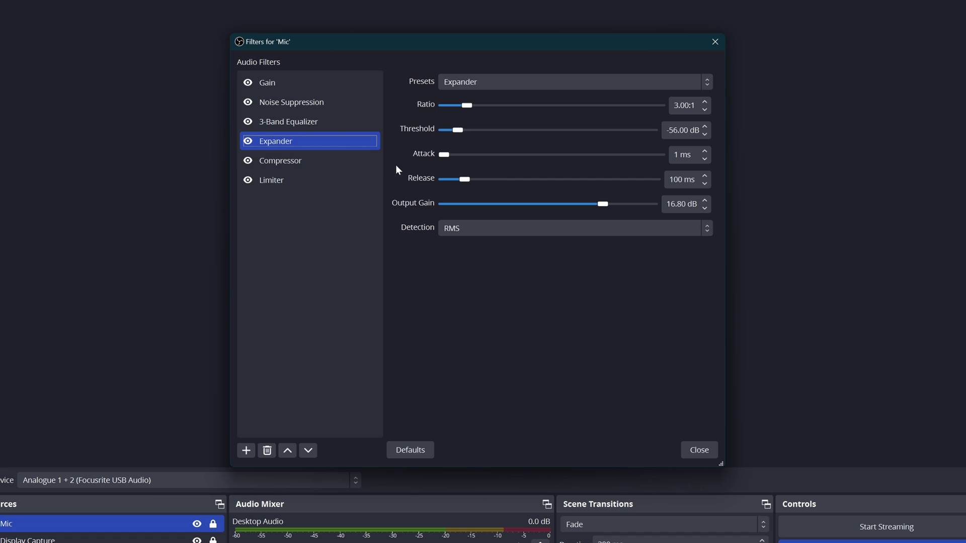
pyautogui.click(295, 162)
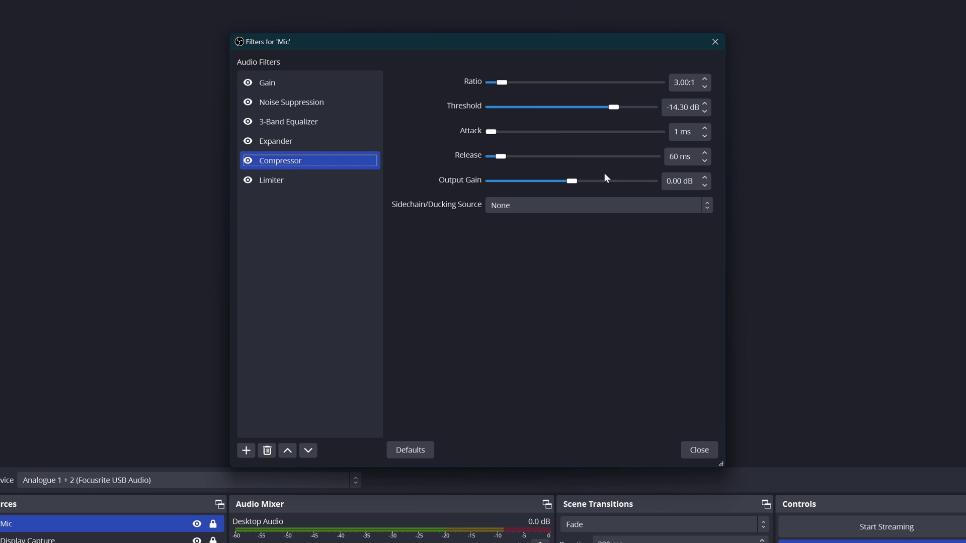
pyautogui.click(344, 81)
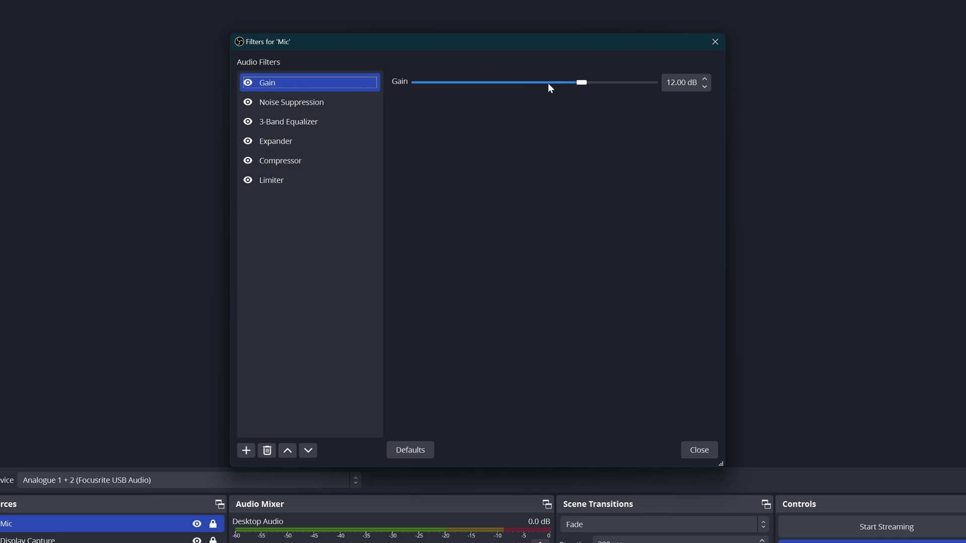
pyautogui.click(268, 168)
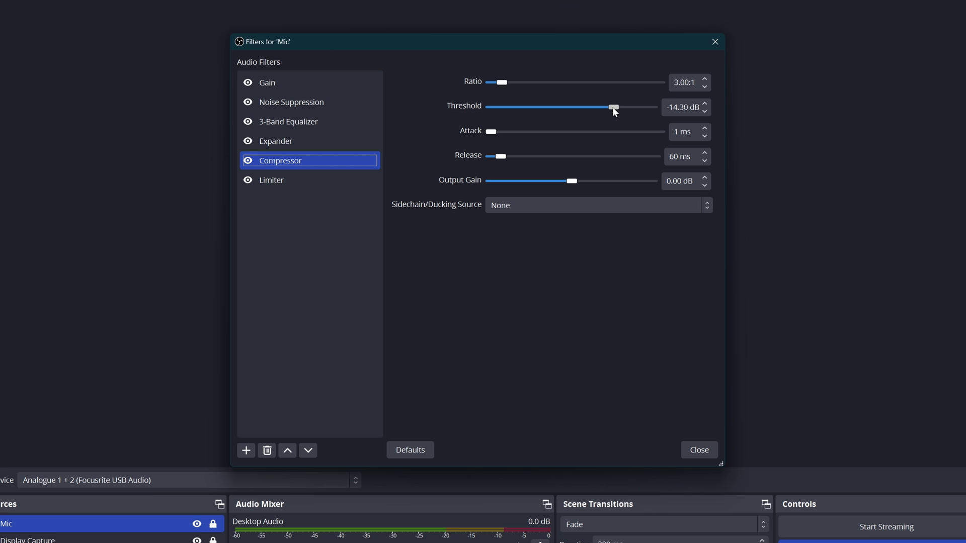
pyautogui.moveTo(612, 107); pyautogui.dragTo(538, 113)
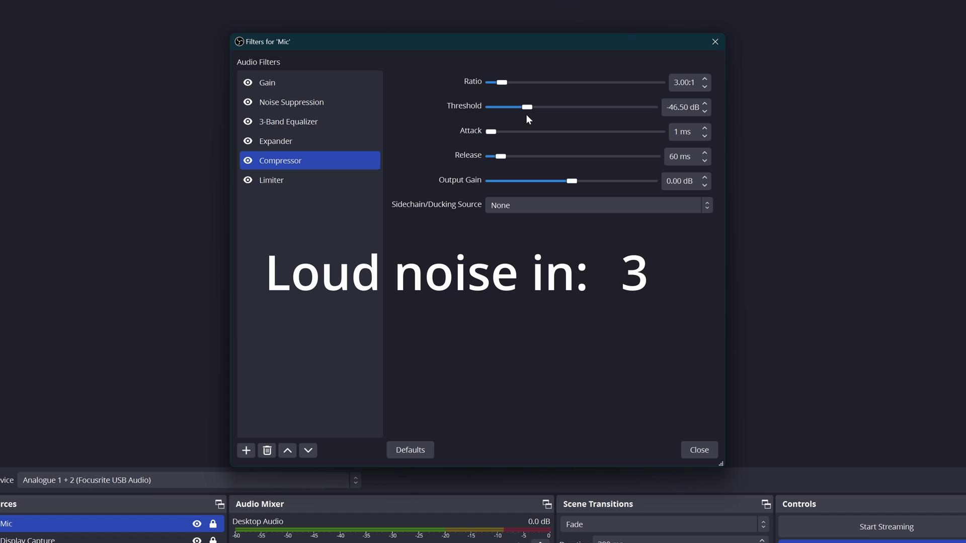
pyautogui.moveTo(527, 115); pyautogui.dragTo(665, 113)
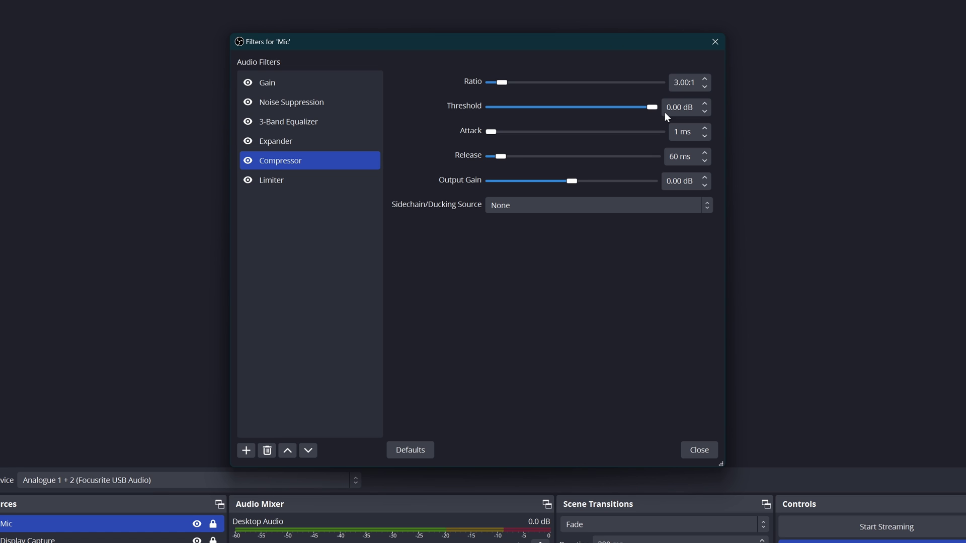
pyautogui.moveTo(665, 112); pyautogui.dragTo(611, 113)
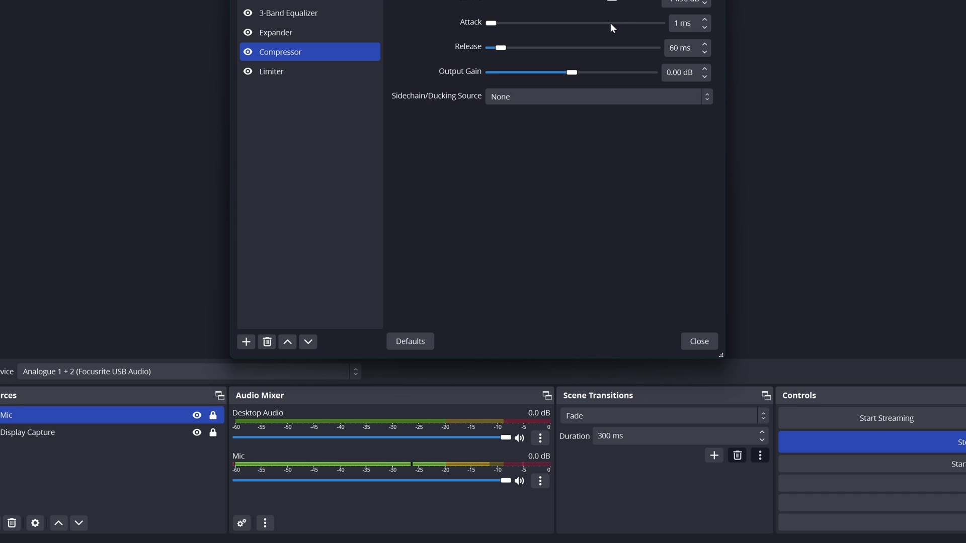
# - Display the Limiter filter with -0.10 dB threshold and 60 ms release
pyautogui.click(302, 77)
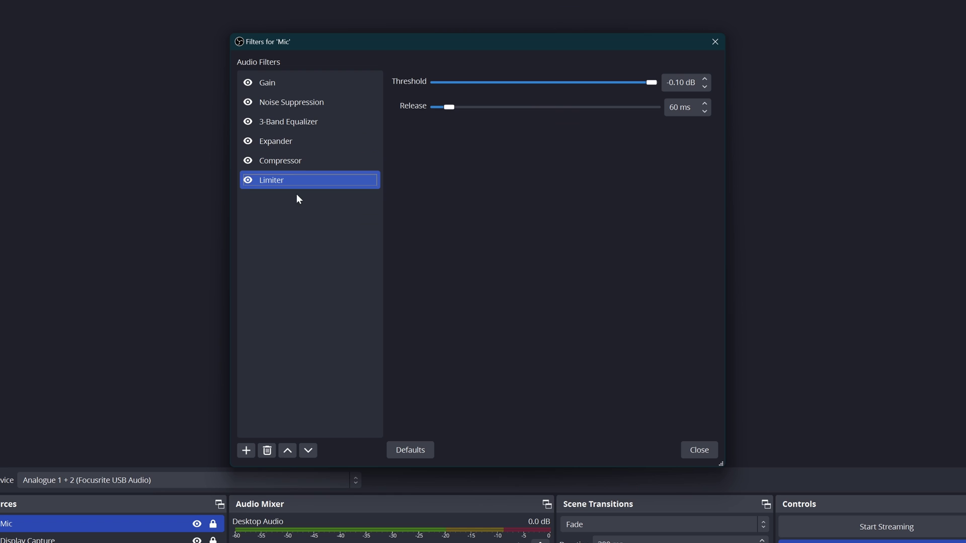